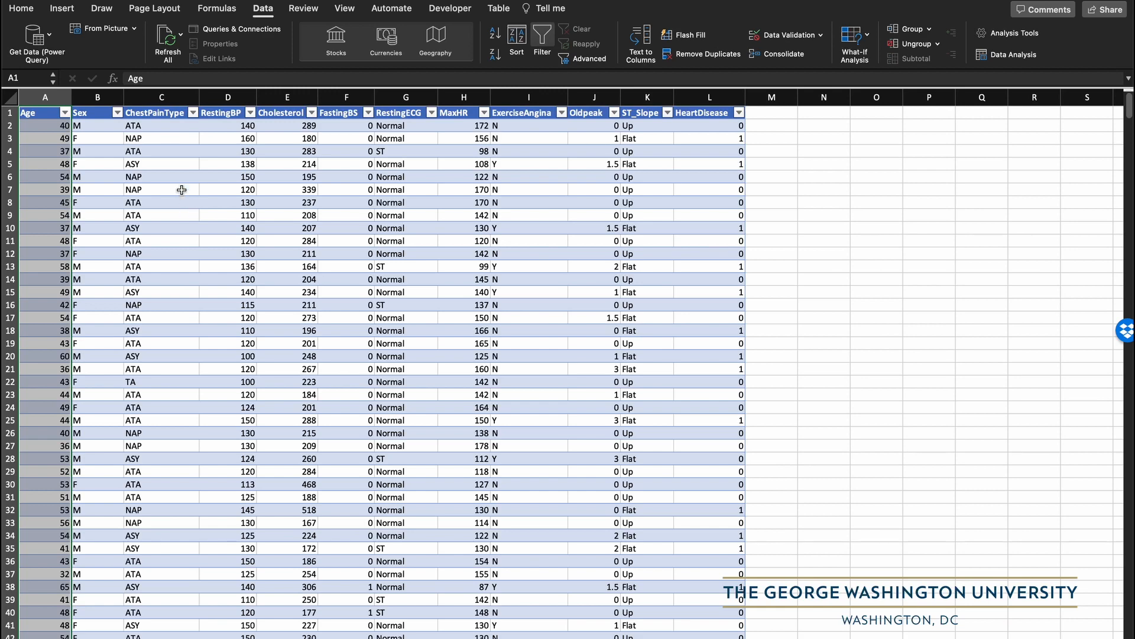
Copy the whole ChestPainType column of the table, including its header.
left_click(170, 116)
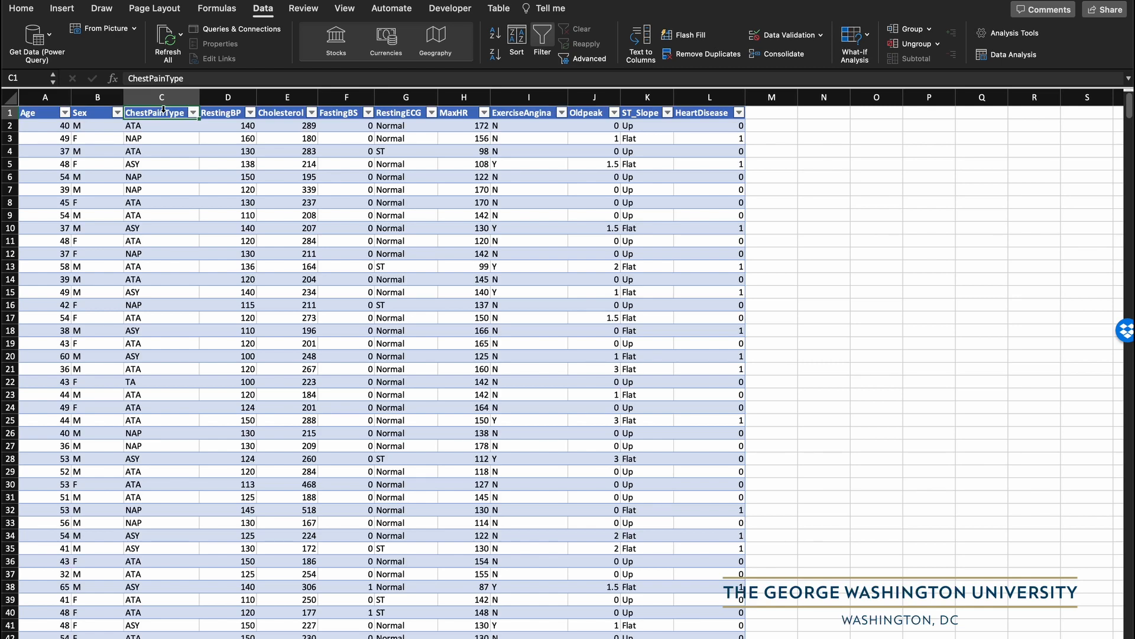
key("ctrl+shift+Down")
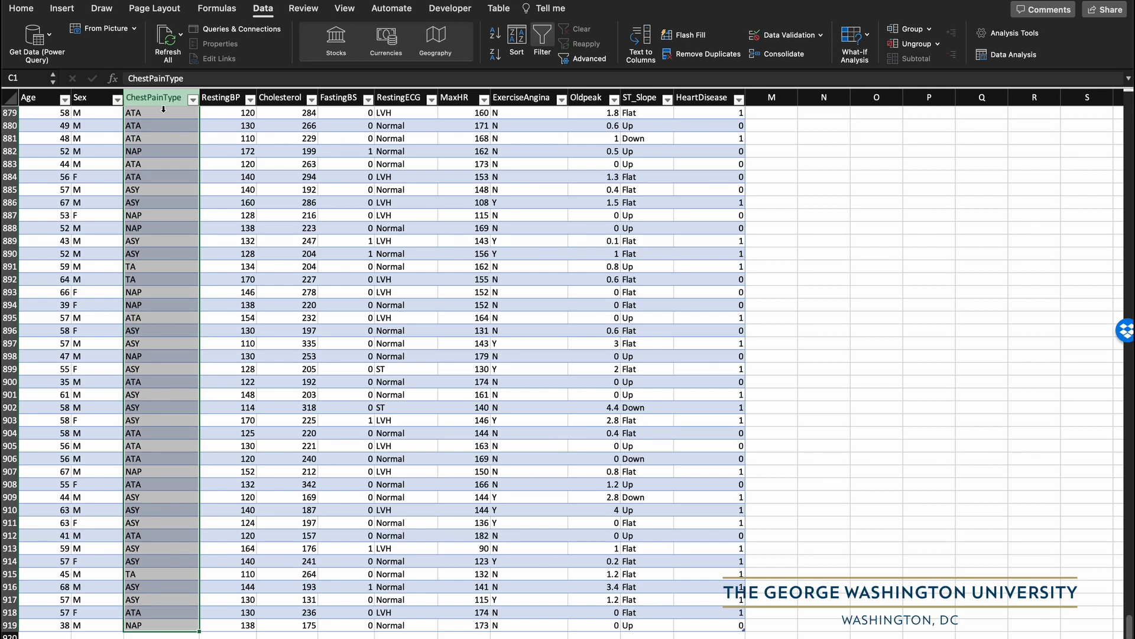
scroll(164, 109, "up", 20)
key("super+c")
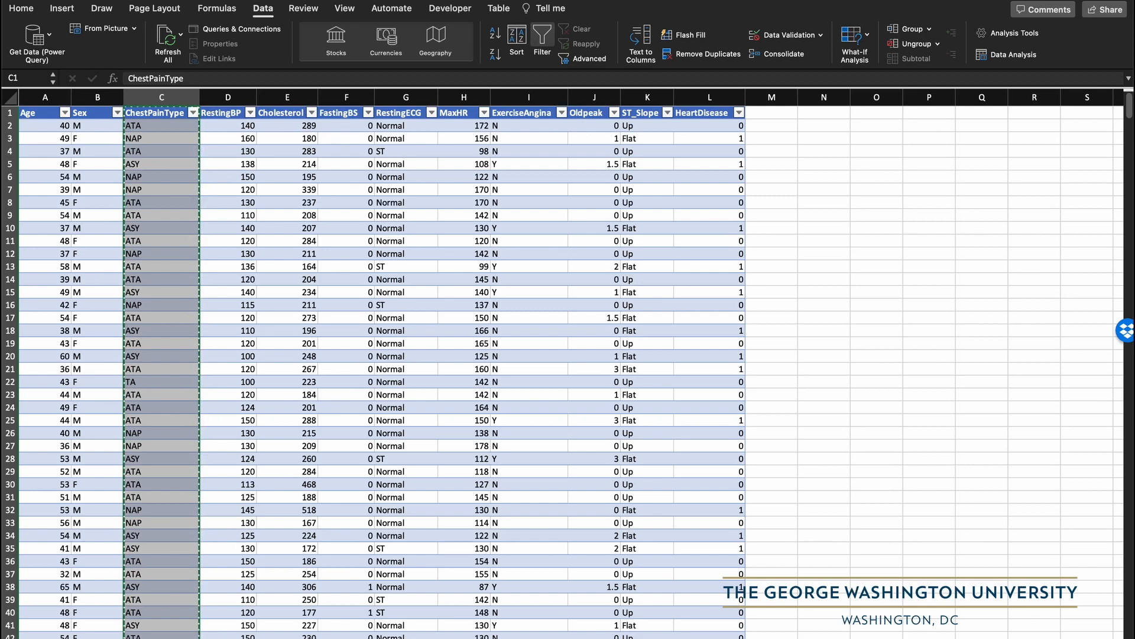
Paste the copied column as values at A1 of a new worksheet and widen column A to fit its header.
key("shift+F11")
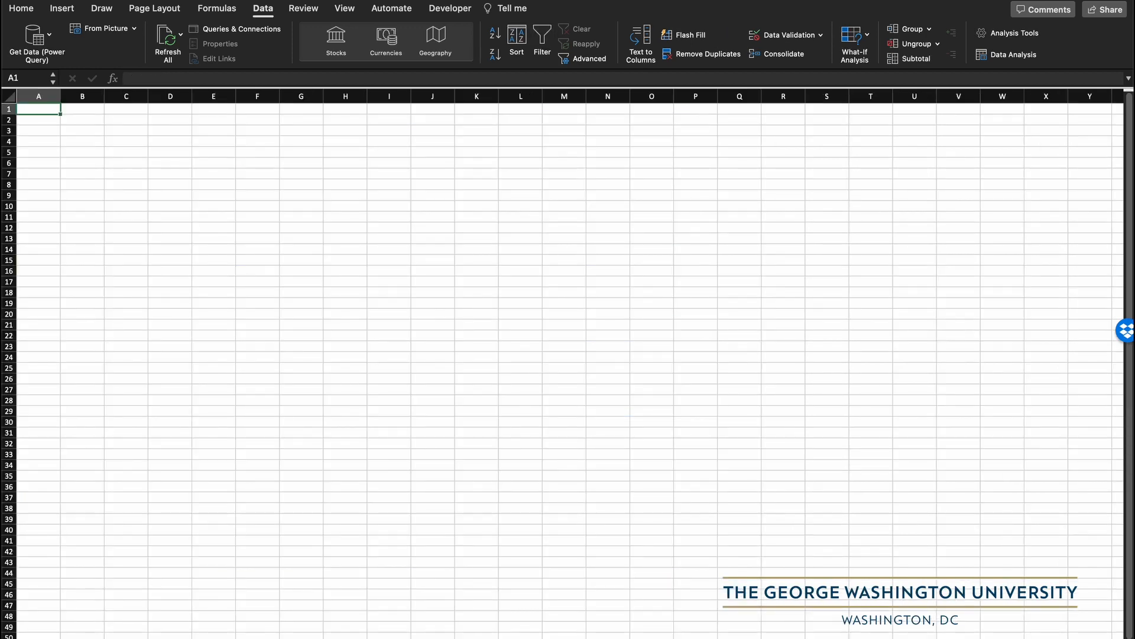
left_click(22, 8)
left_click(36, 35)
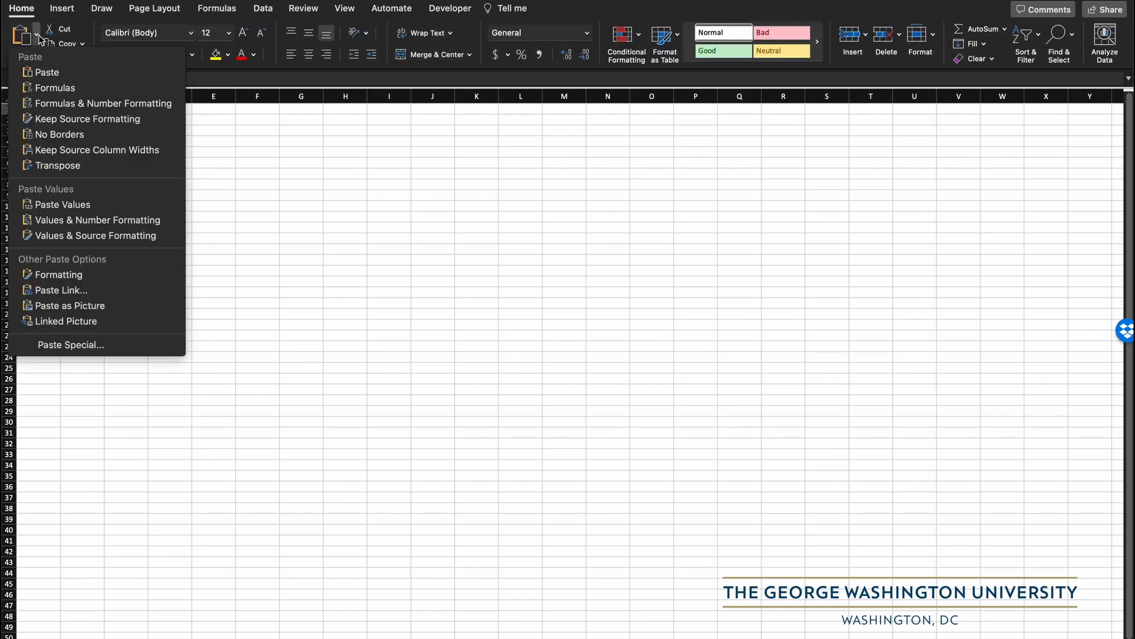
left_click(56, 205)
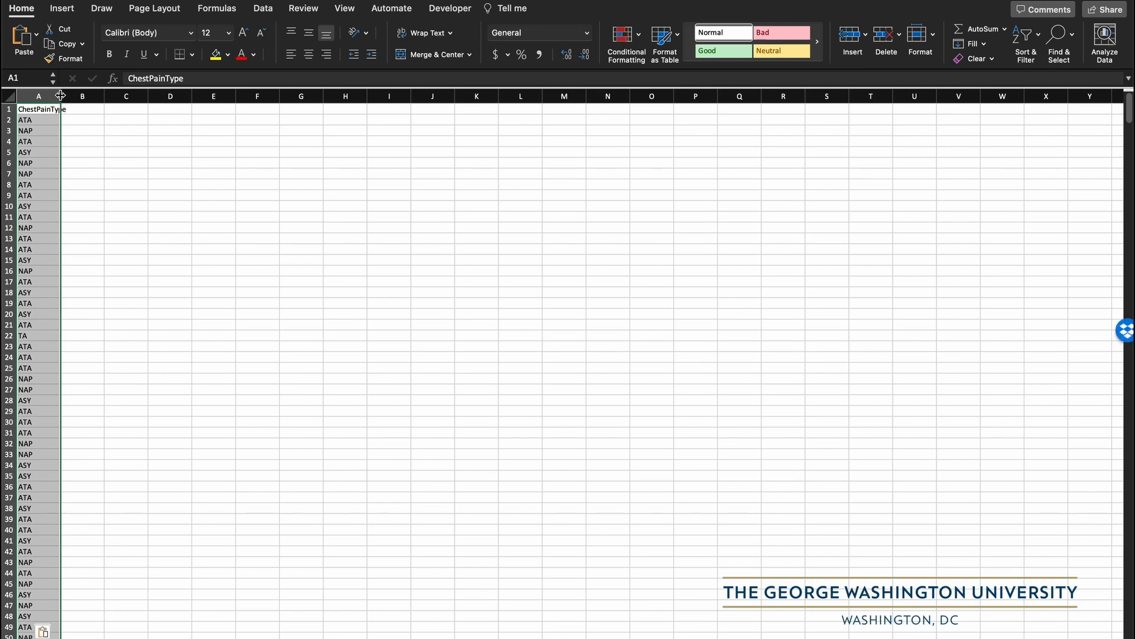
left_click_drag(60, 95, 69, 95)
left_click(63, 156)
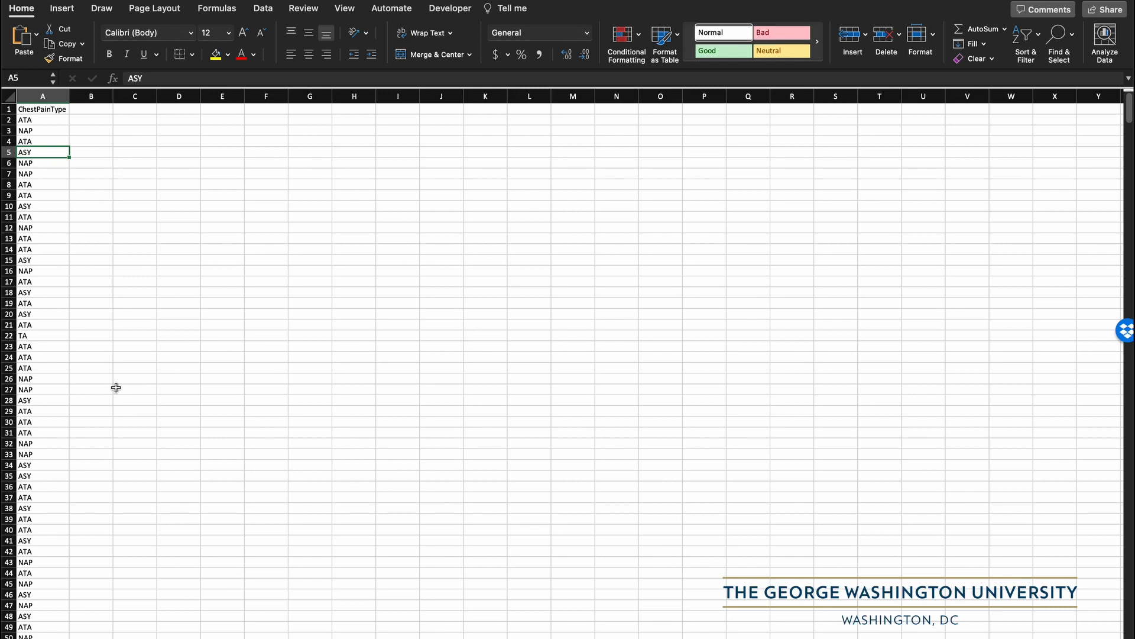
Create a PivotTable from ChestPainType!$A$1:$A$919, placed on the existing worksheet at cell C1.
left_click(46, 110)
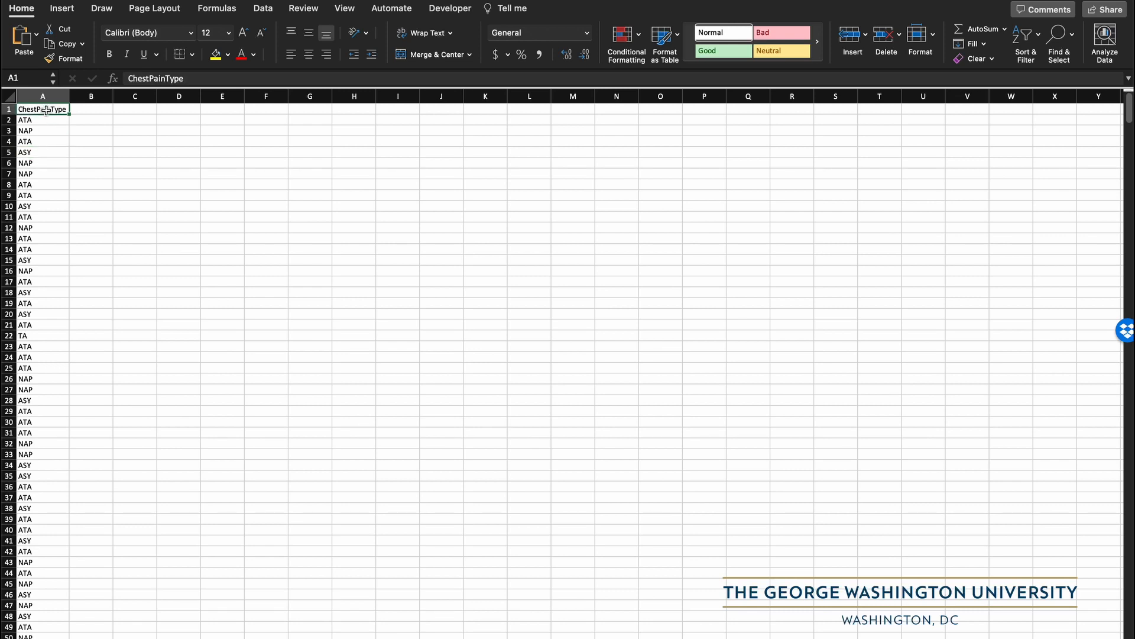
key("super+shift+Down")
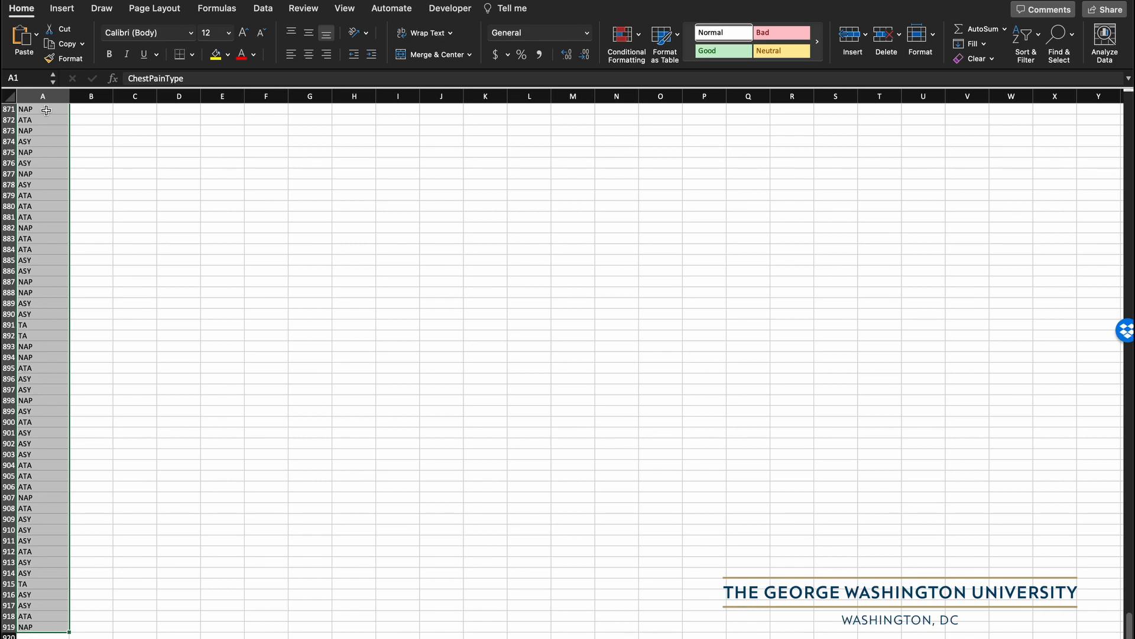
left_click(64, 9)
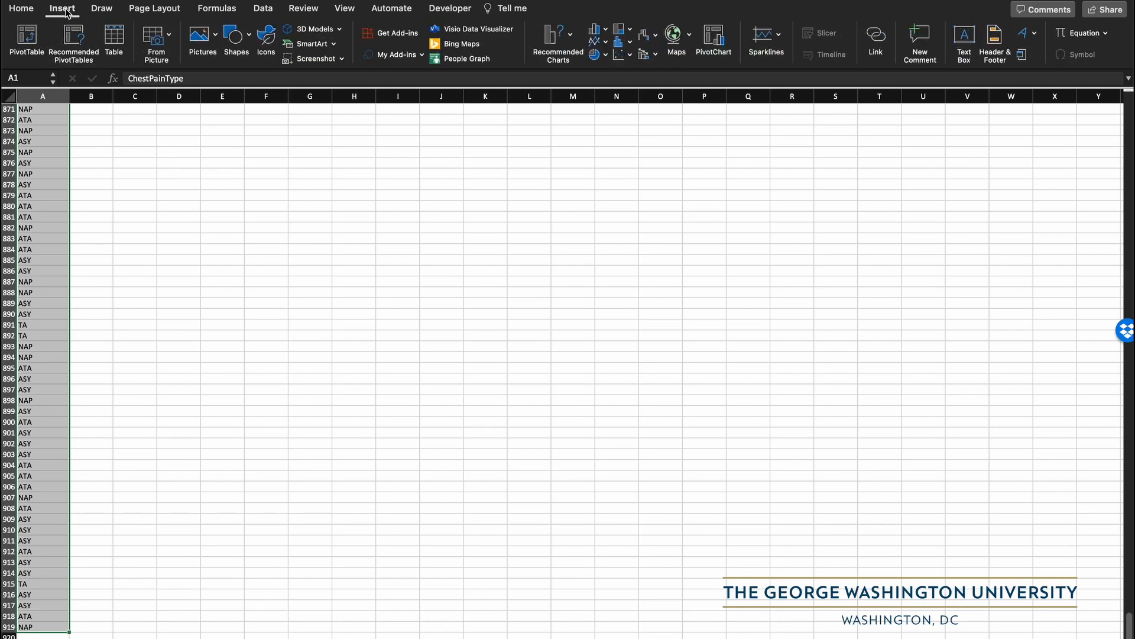
left_click(23, 42)
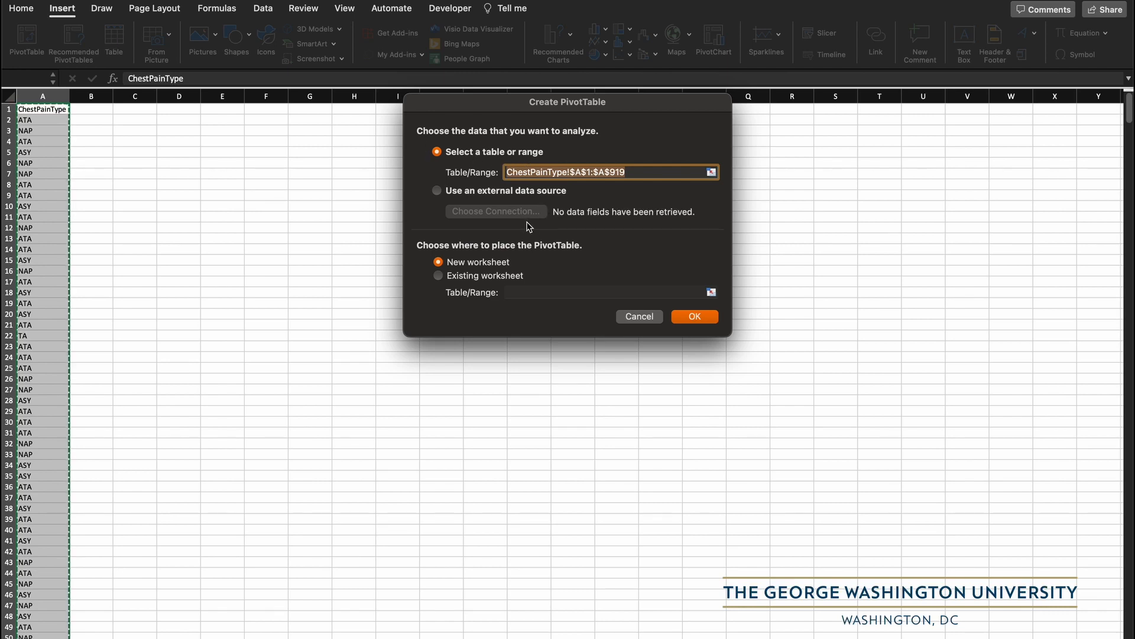
left_click(439, 277)
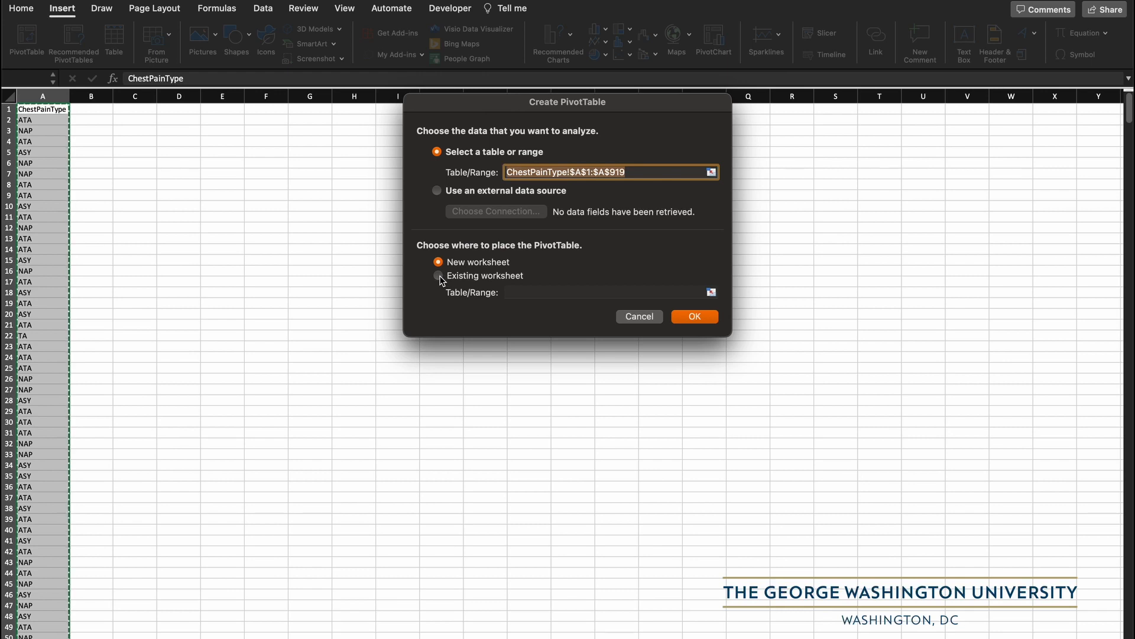
left_click(712, 293)
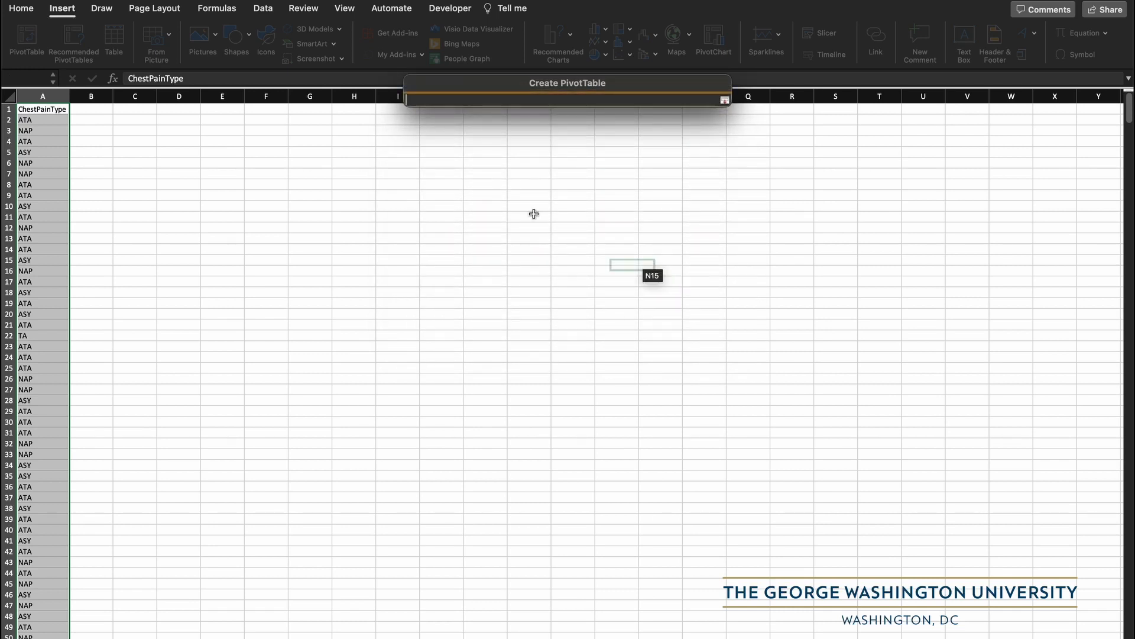
left_click(137, 108)
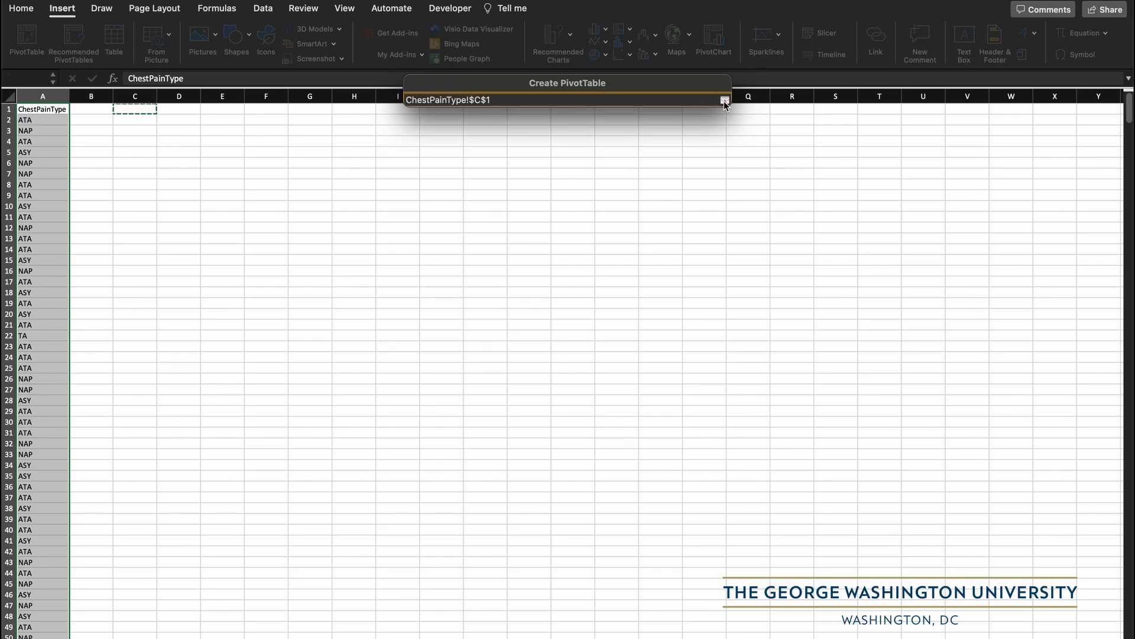
left_click(725, 100)
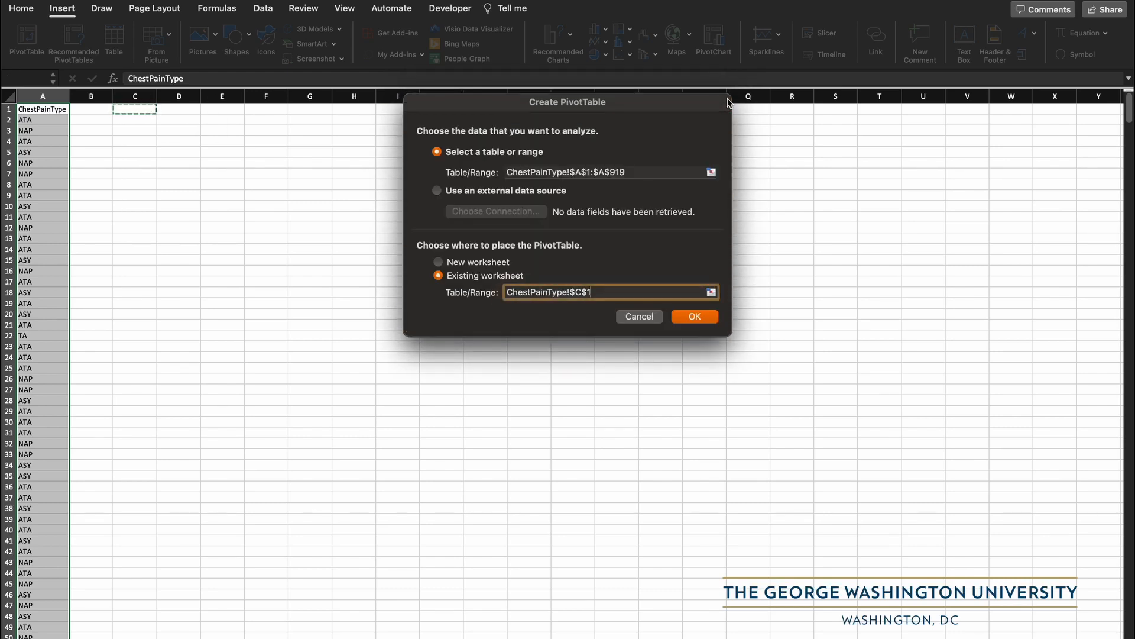
left_click(683, 317)
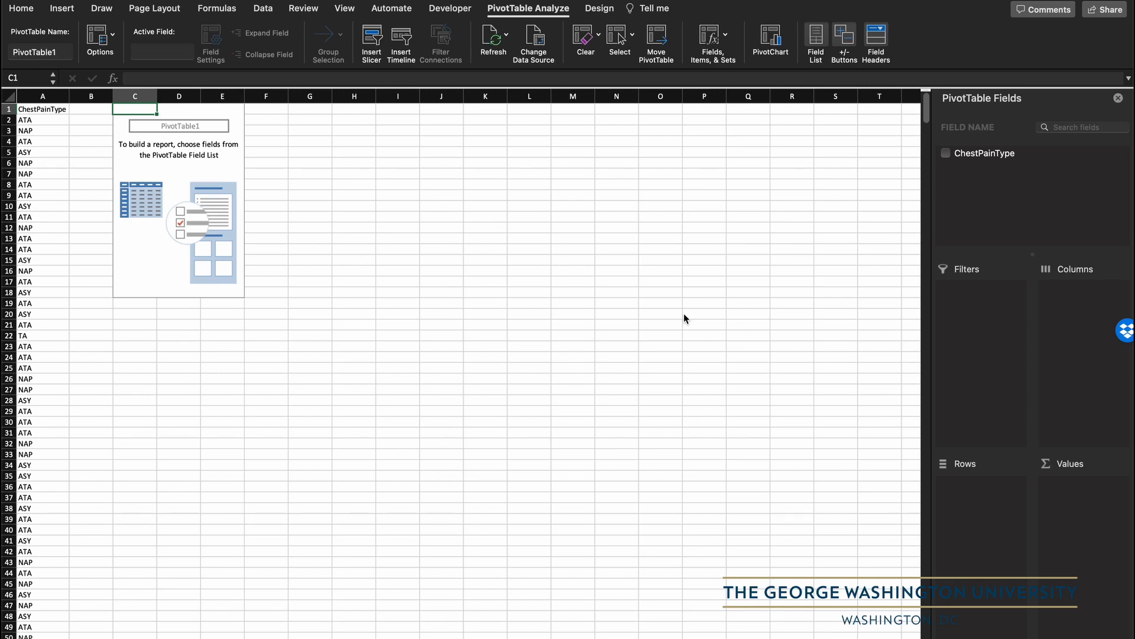
Add the ChestPainType field to both the Rows and the Values of the PivotTable.
left_click(985, 155)
left_click_drag(984, 152, 978, 503)
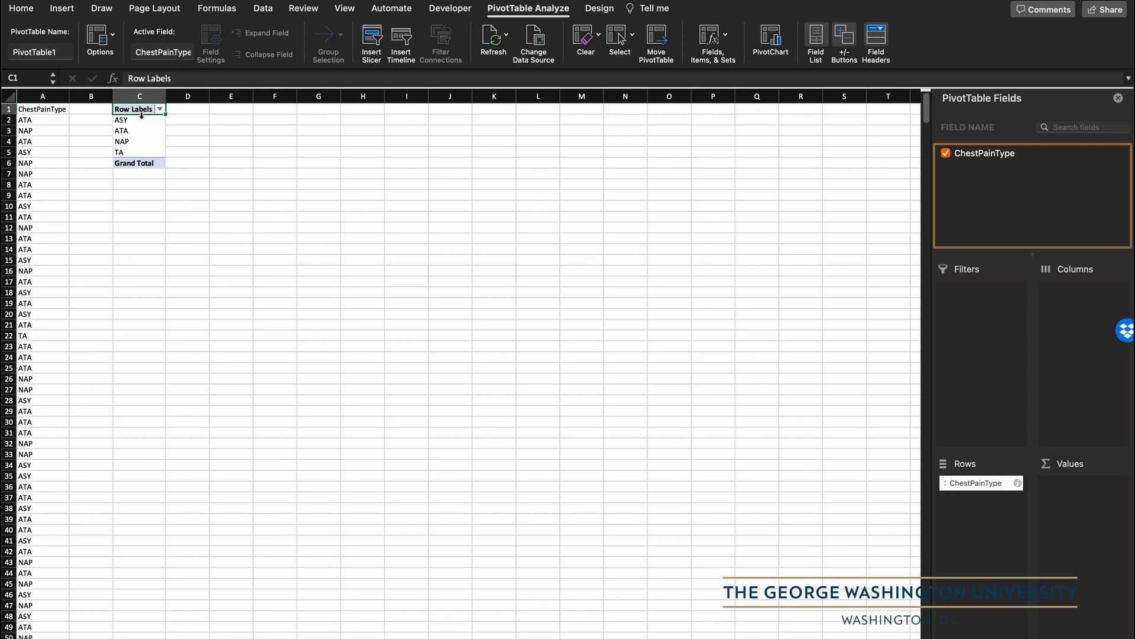
left_click(127, 153)
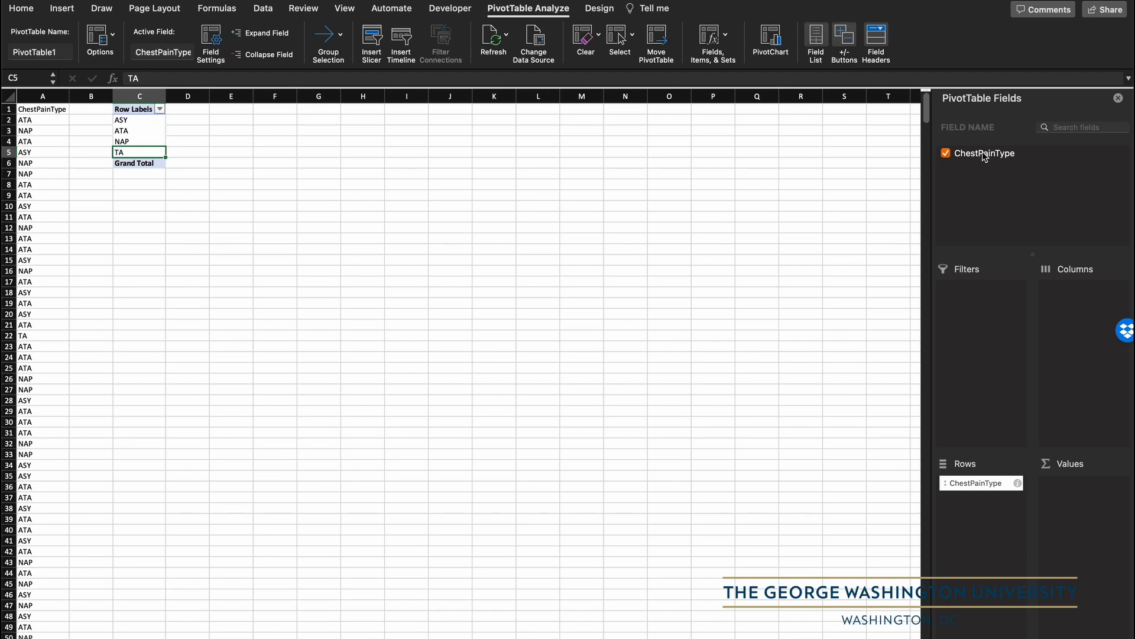
left_click_drag(985, 157, 1076, 513)
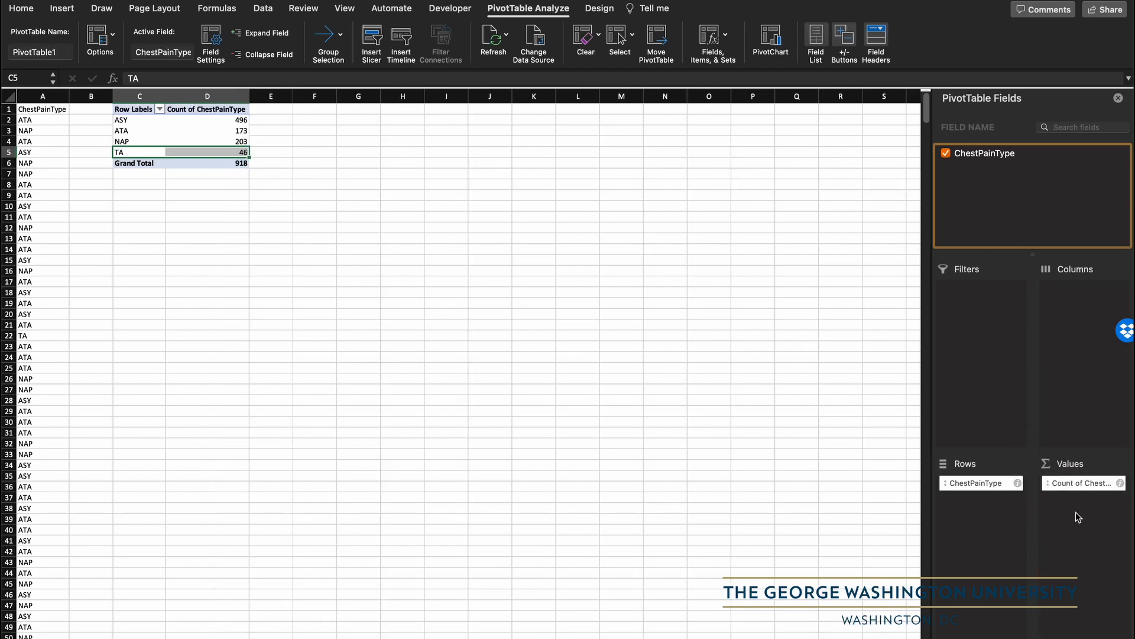
Set the PivotTable's ChestPainType value field to be summarized by Count.
left_click(1120, 483)
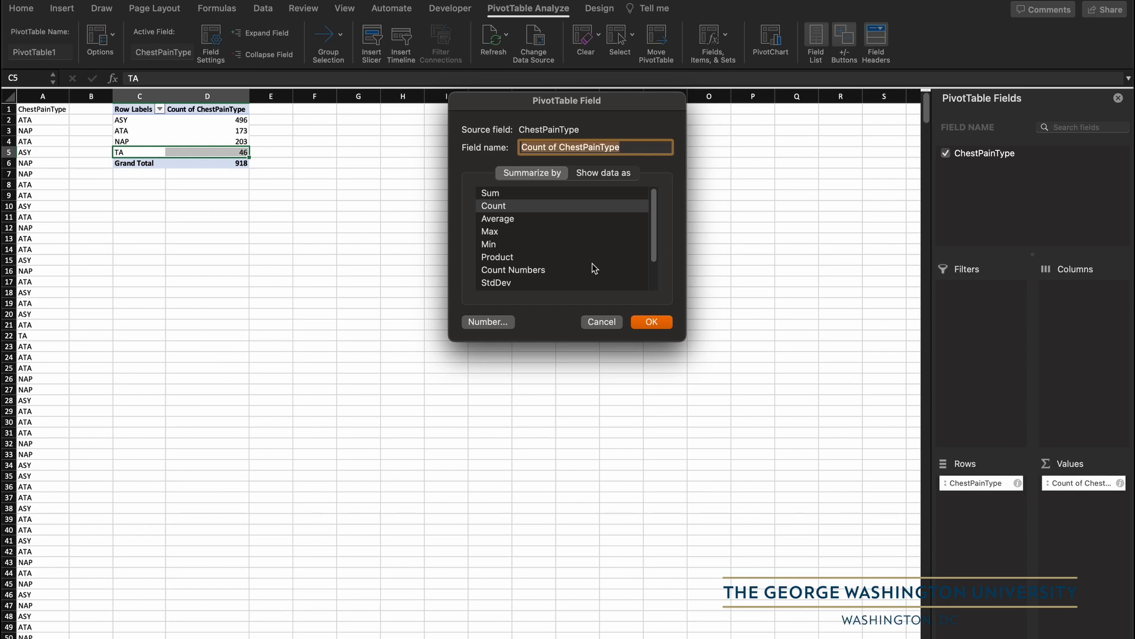
left_click(494, 207)
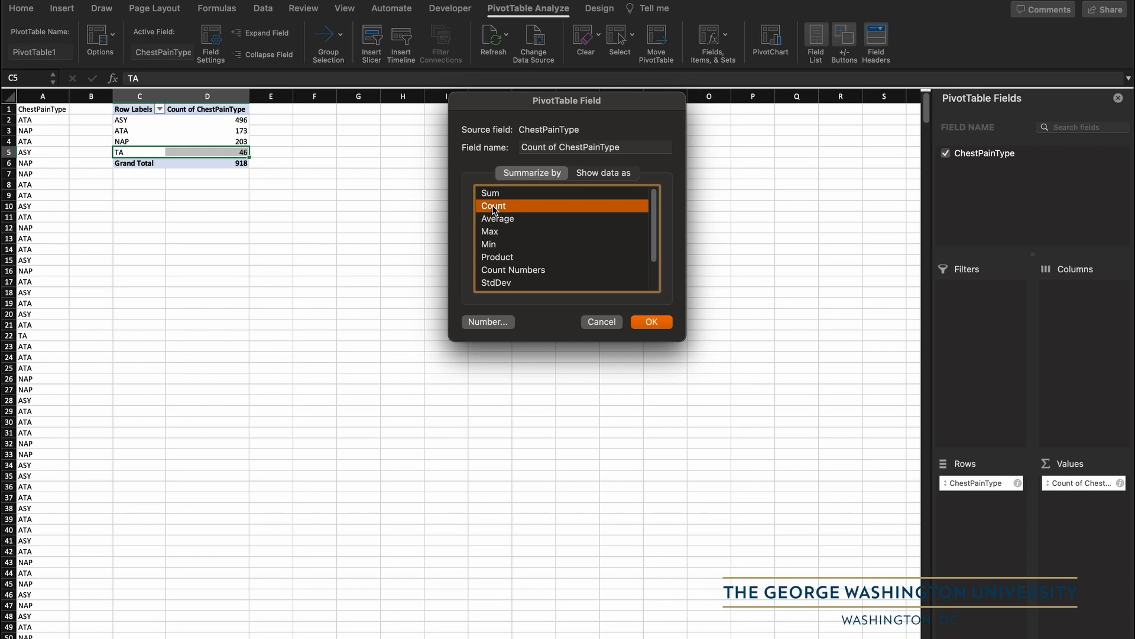
left_click(651, 322)
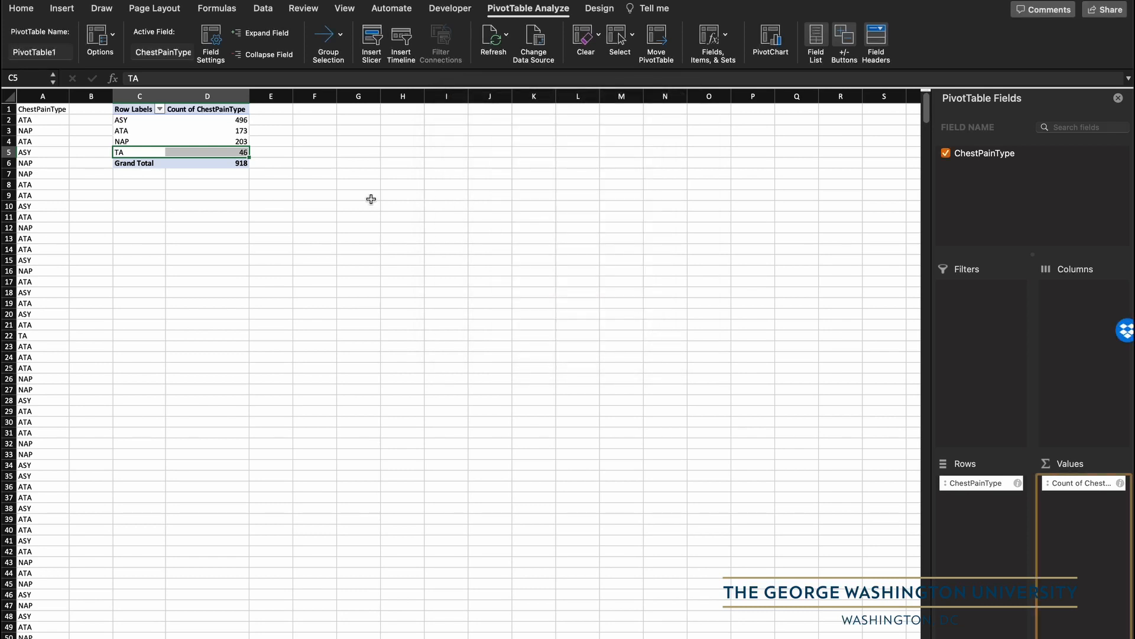
Check the grand total and the TA and ASY counts in the PivotTable, and close the PivotTable field list.
left_click(228, 165)
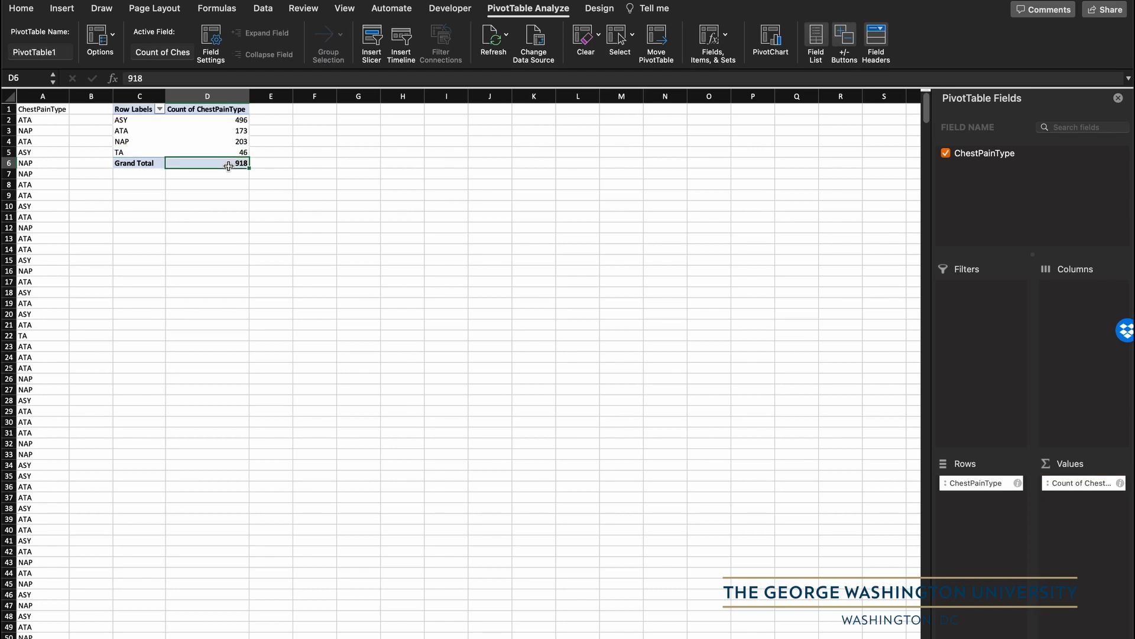
left_click(224, 154)
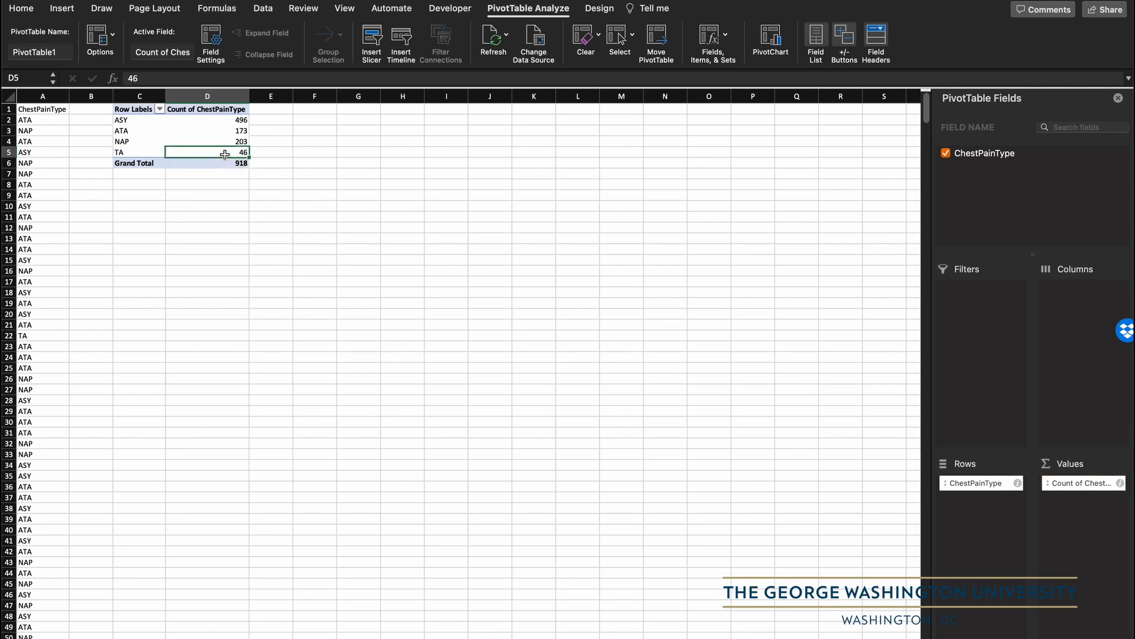
left_click(228, 120)
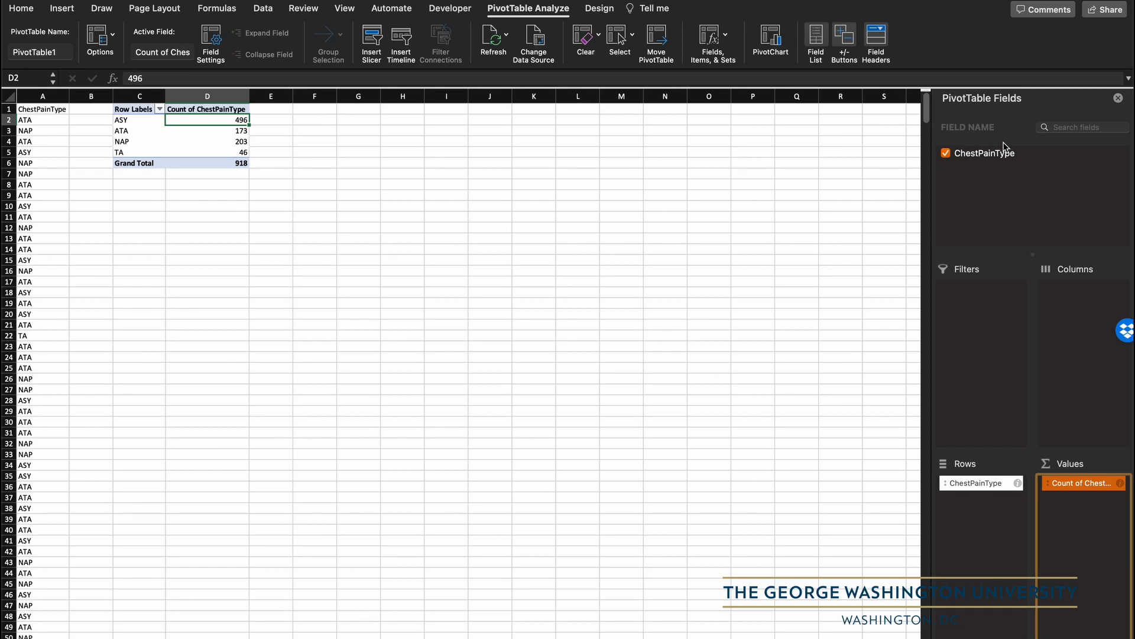
left_click(1119, 98)
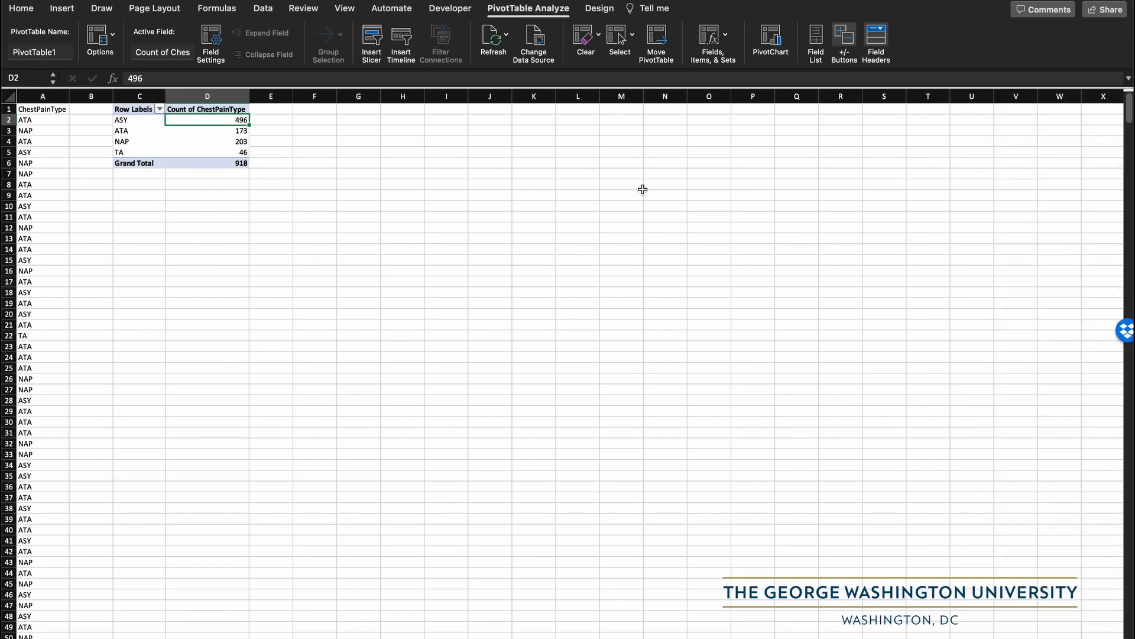